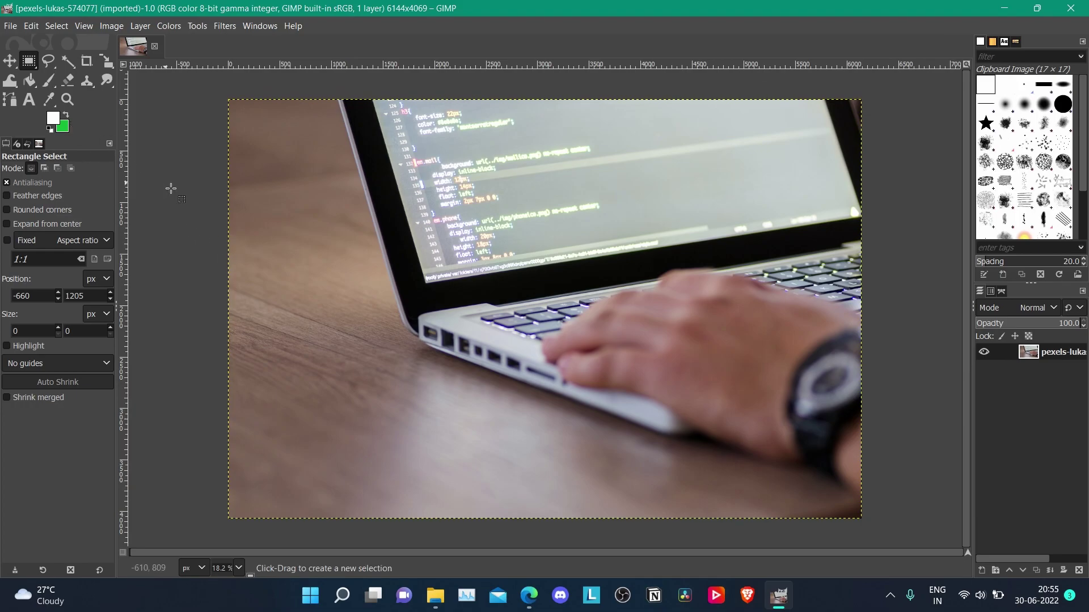
Step: Set the background colour to a cyan shade
left_click(68, 130)
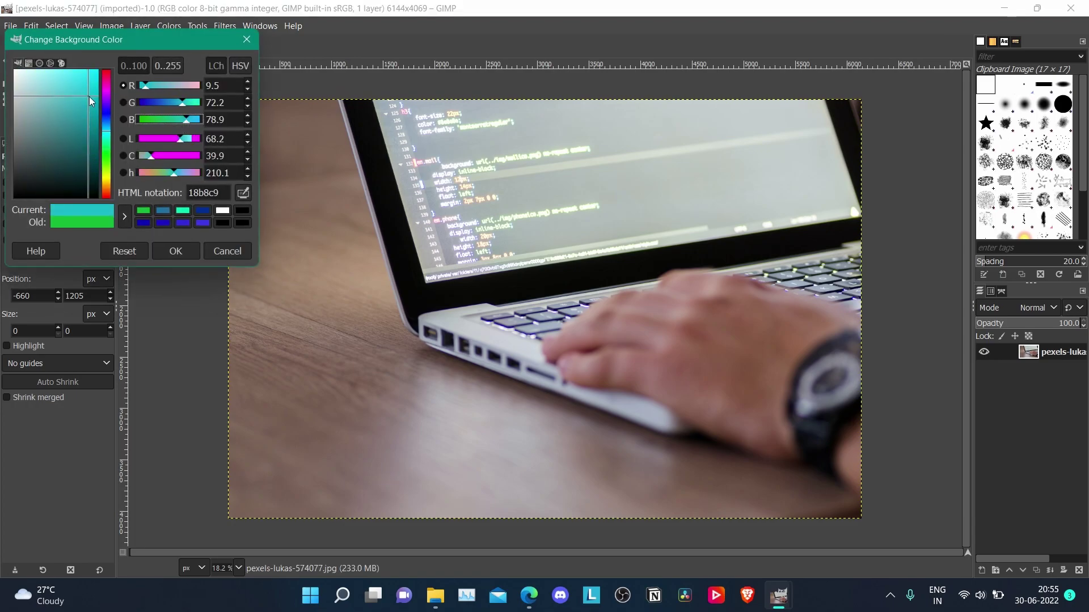
left_click_drag(79, 103, 84, 89)
left_click(176, 251)
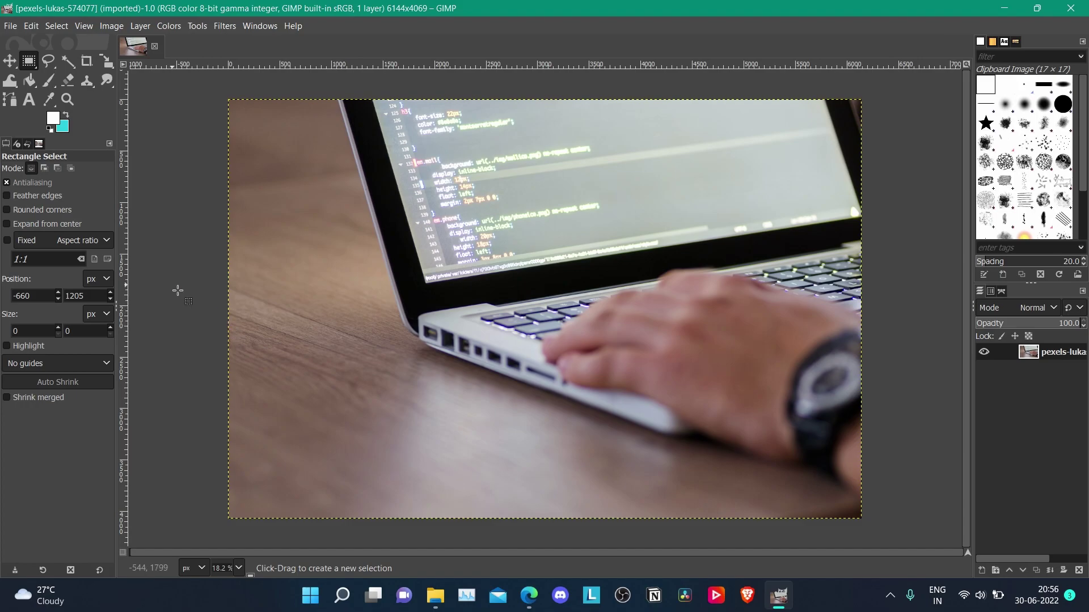
Step: Preview other foreground colours, then cancel to keep the foreground white
left_click(53, 119)
left_click_drag(63, 106, 14, 70)
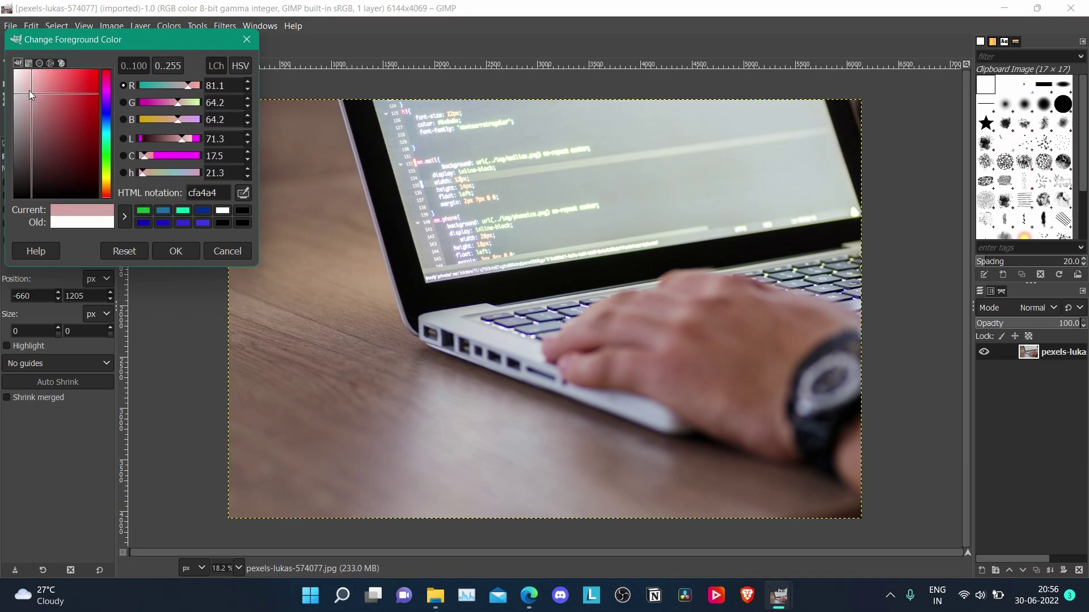
left_click(243, 251)
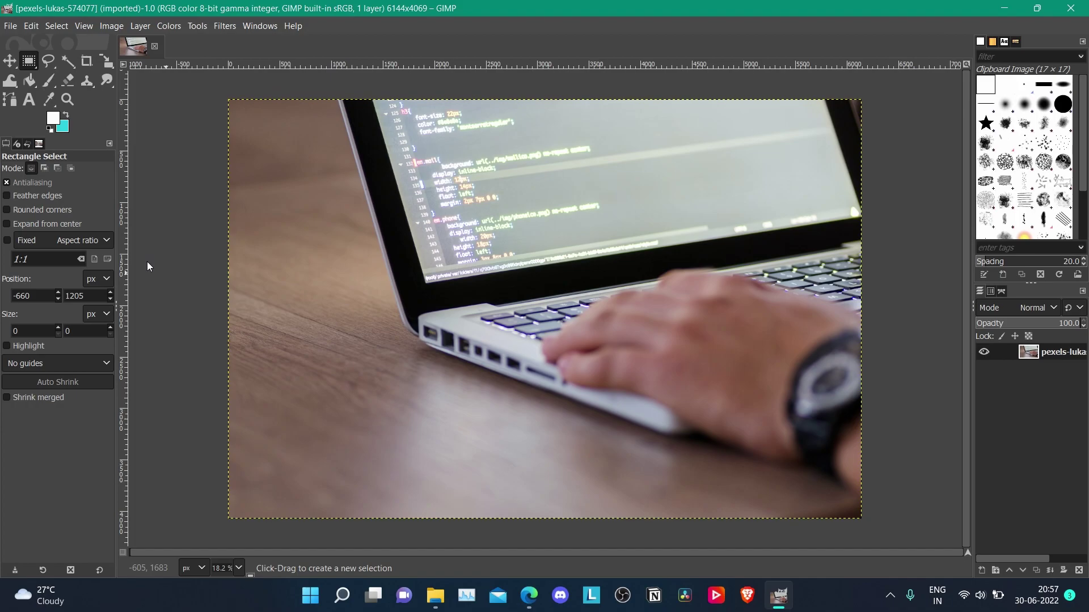
Step: Draw a text box near the upper left, set size 202, and type 'GIMP'
left_click(29, 100)
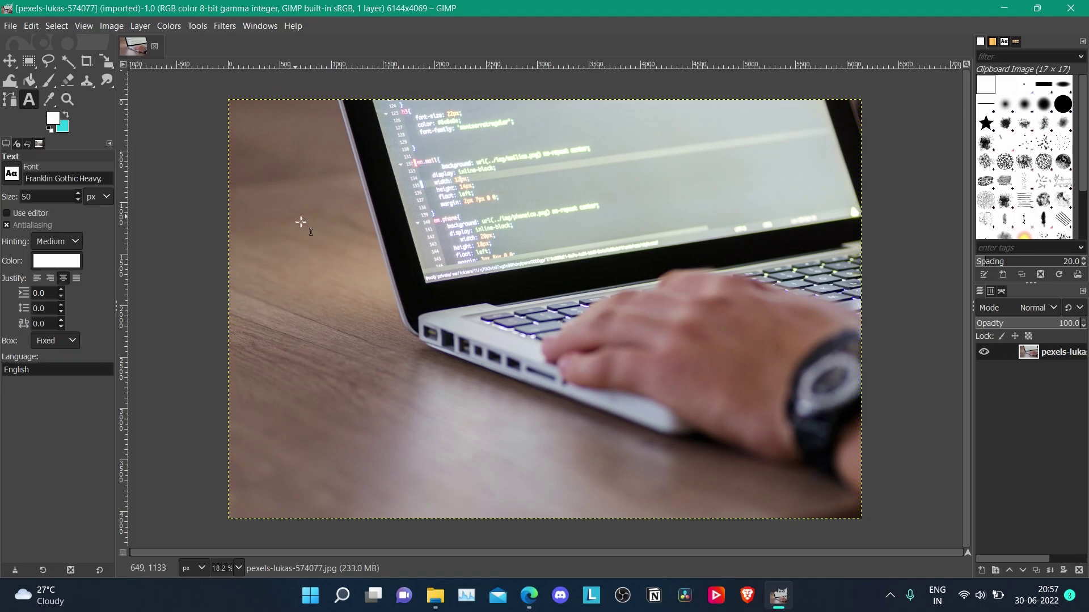
left_click_drag(296, 217, 371, 251)
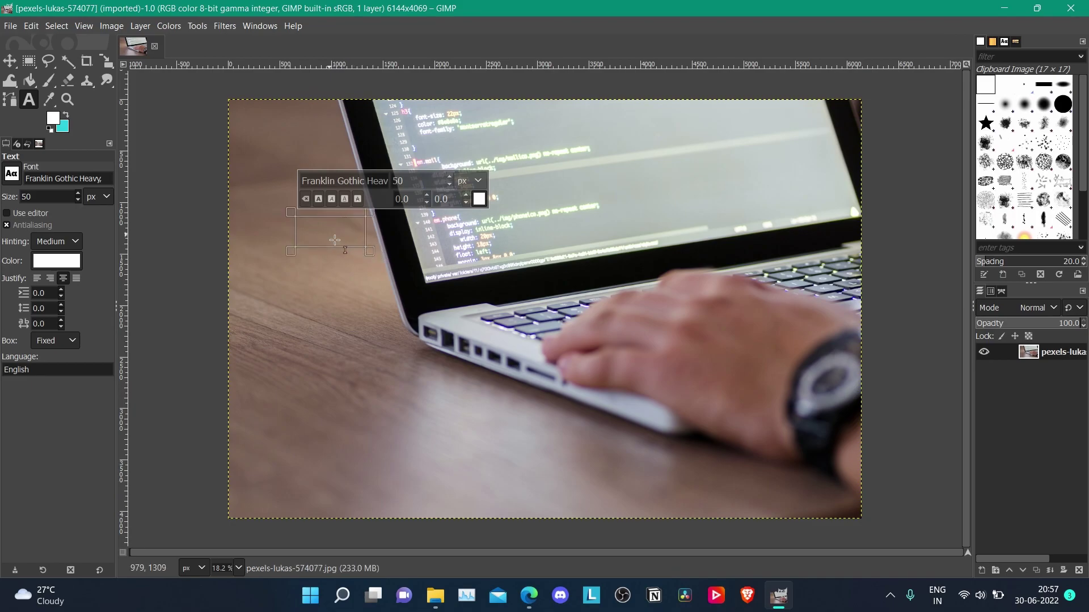
type("G")
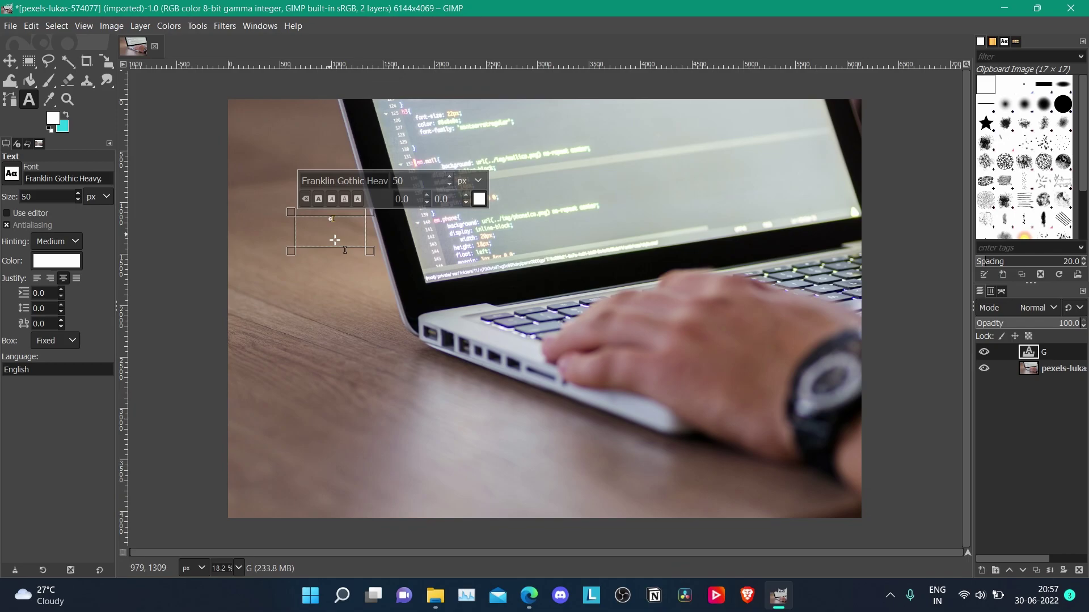
type("IMO")
key("BackSpace")
key("BackSpace")
key("BackSpace")
key("BackSpace")
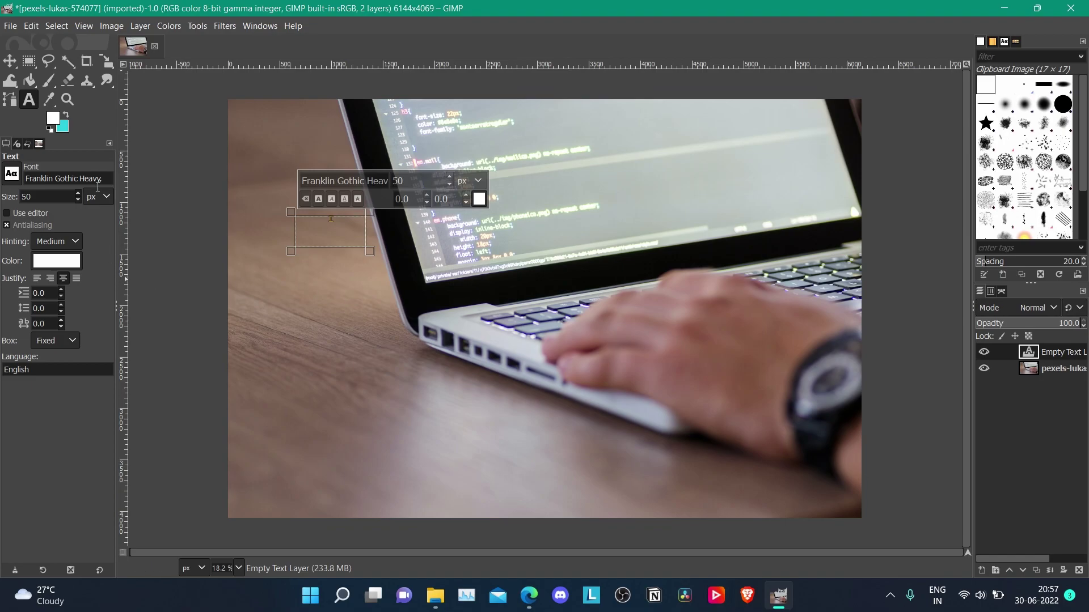
left_click(78, 194)
left_click_drag(78, 196, 77, 197)
type("G")
key("BackSpace")
type("GII")
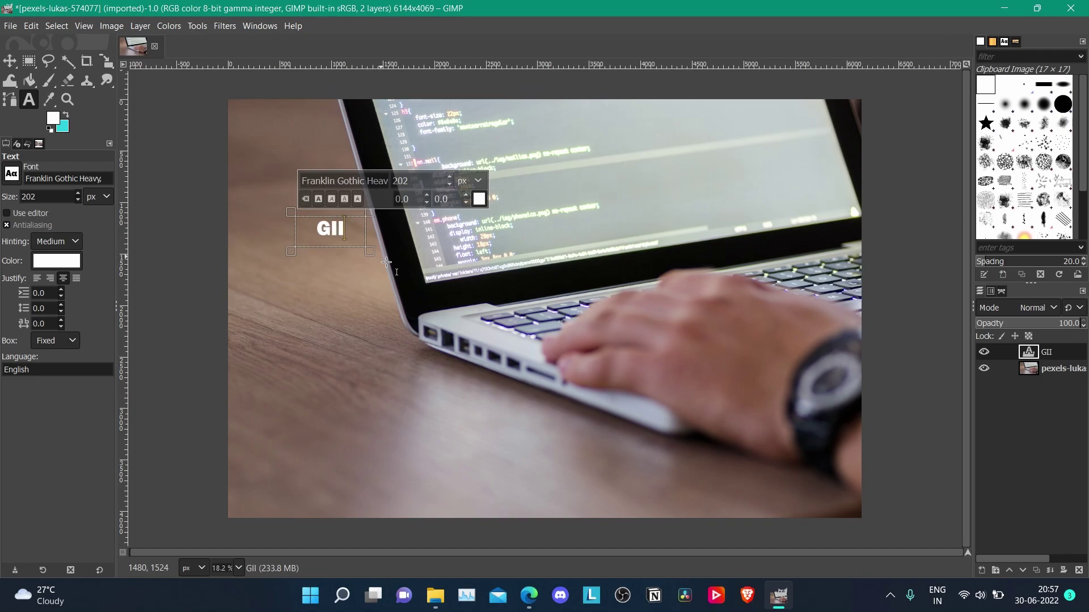
key("BackSpace")
type("M")
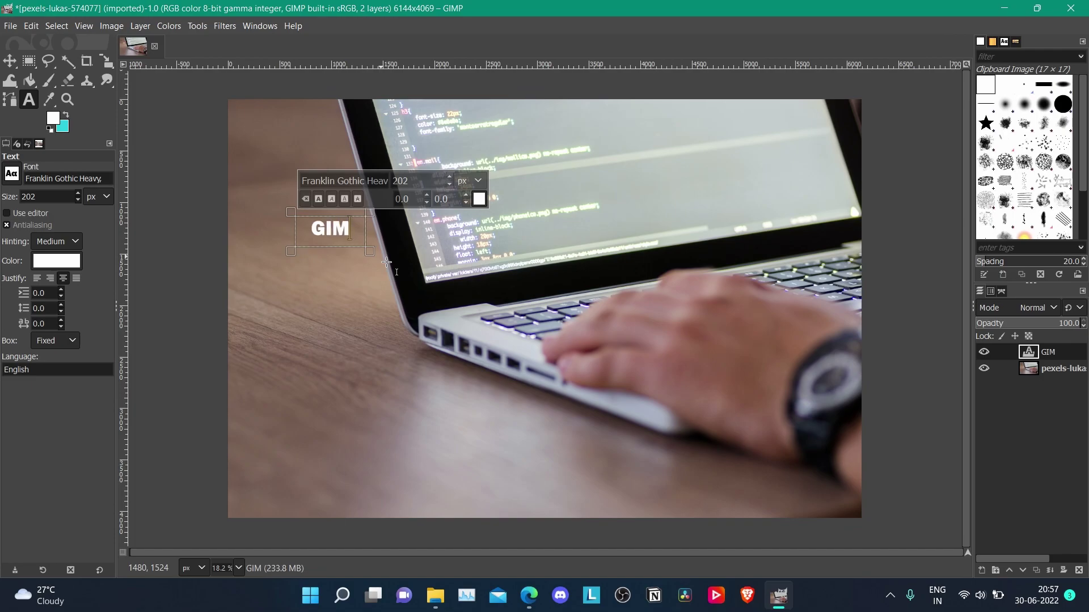
type("P")
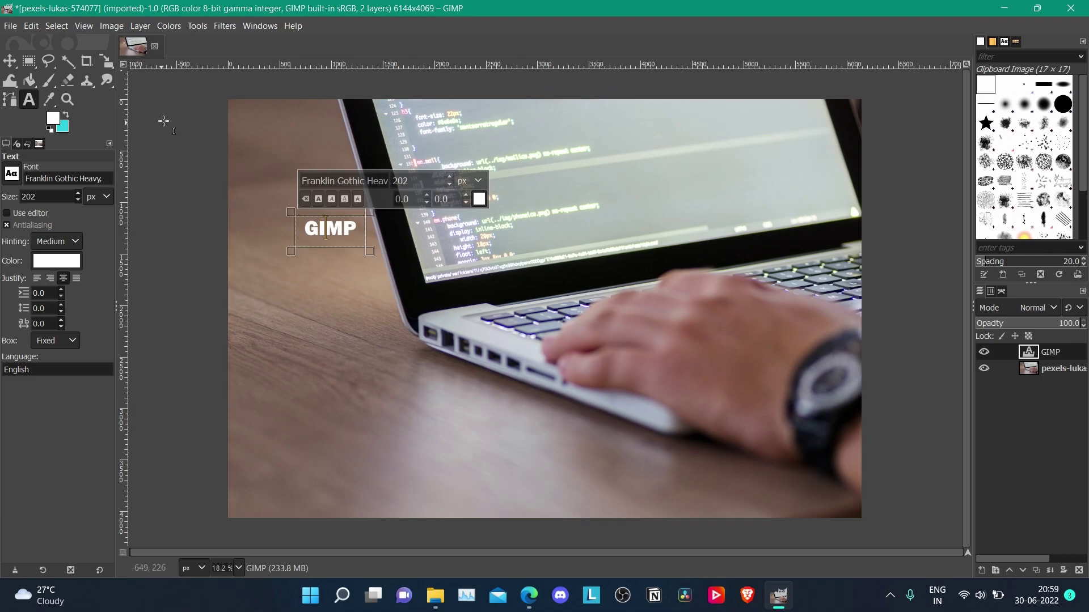
Step: Remove the text layer's alpha channel so a cyan box appears behind 'GIMP'
left_click(139, 26)
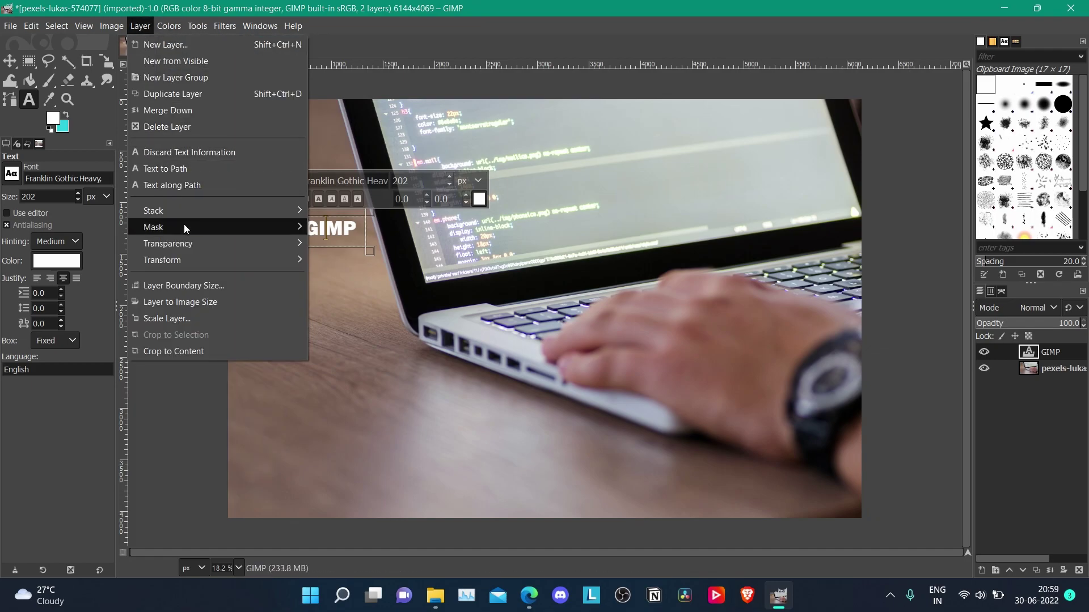
mouse_move(168, 243)
left_click(331, 253)
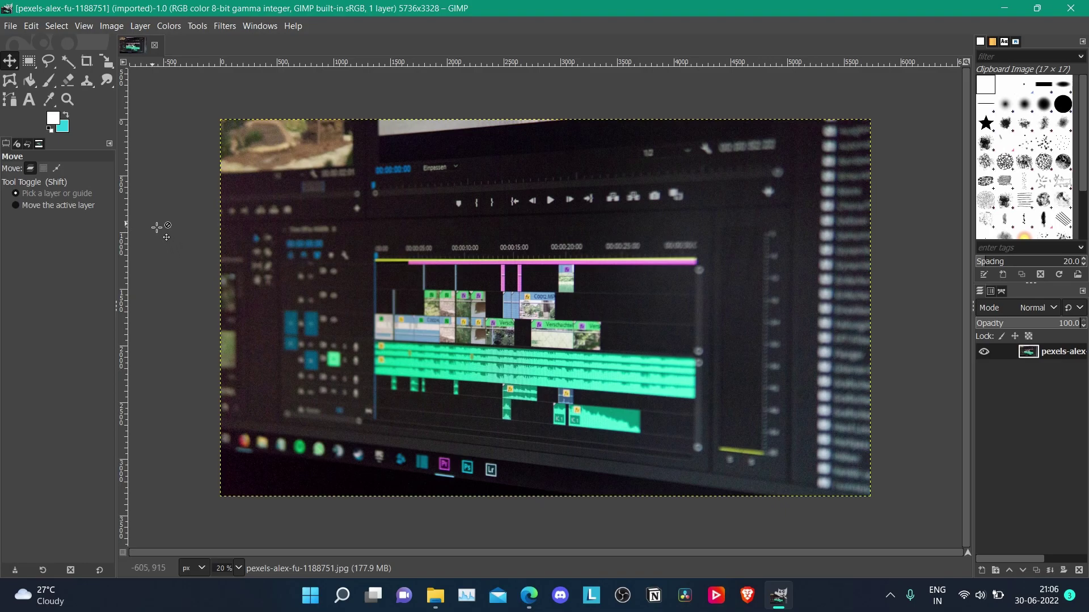
Step: Add a white 'GIMP' text box near the second photo's upper left and widen it
left_click(30, 99)
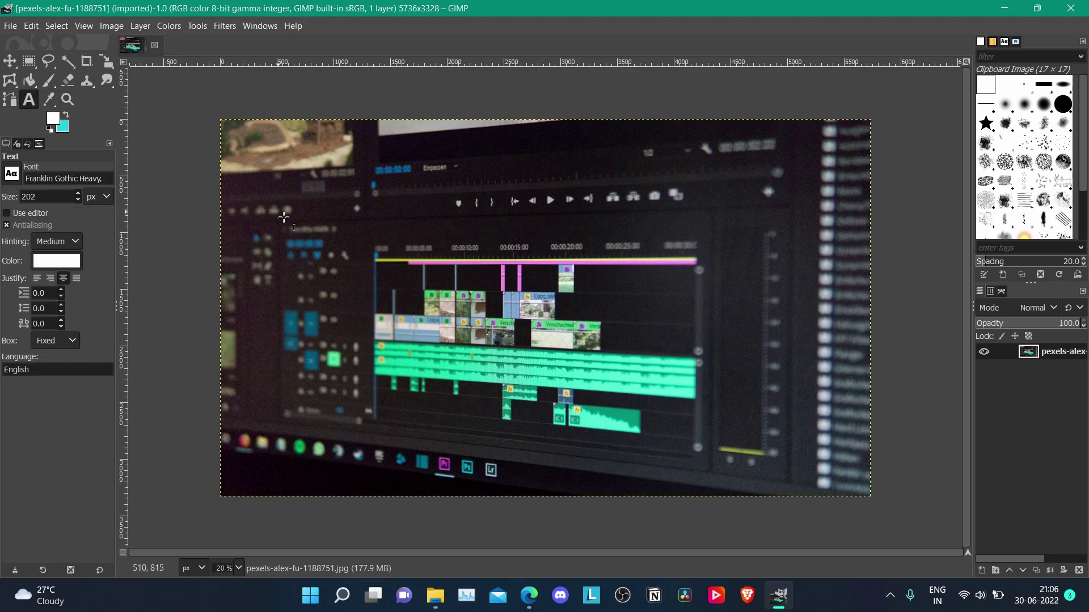
left_click_drag(266, 185, 335, 218)
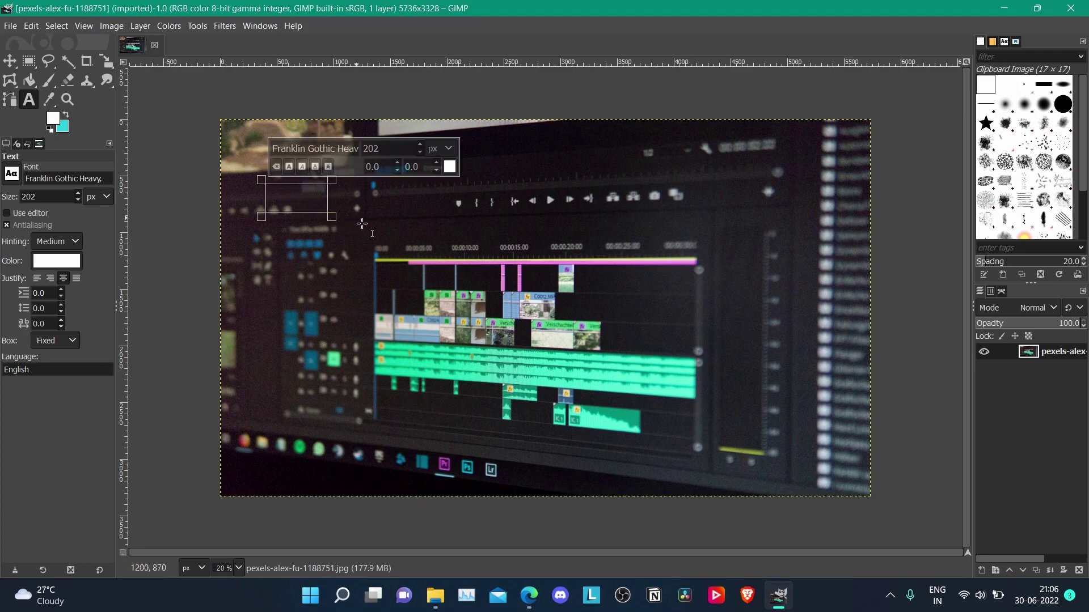
type("GIMP")
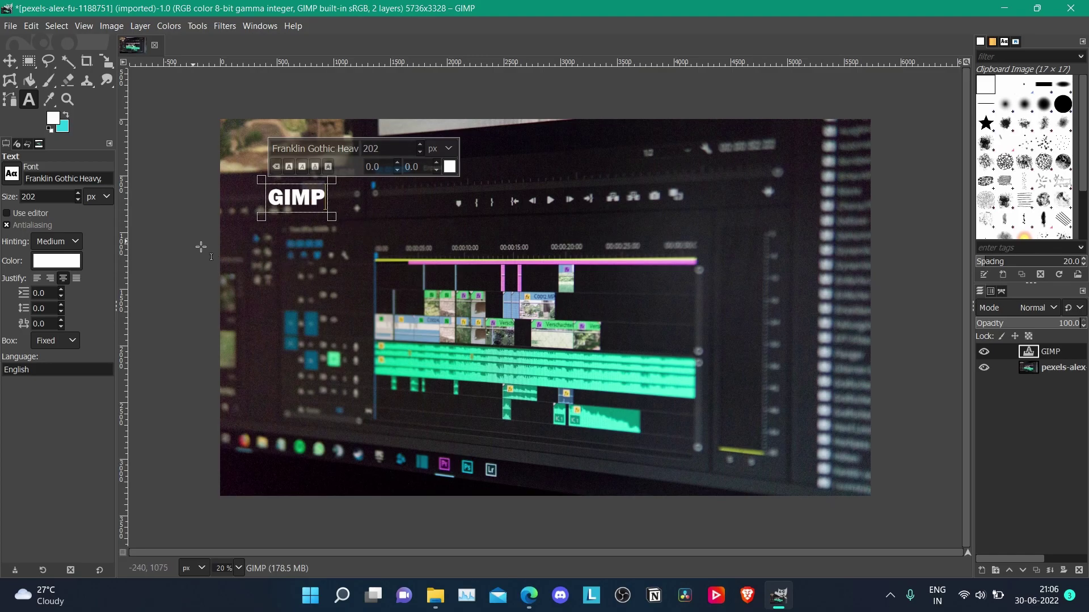
mouse_move(335, 219)
left_mouse_down()
mouse_move(366, 236)
mouse_move(355, 217)
left_mouse_up()
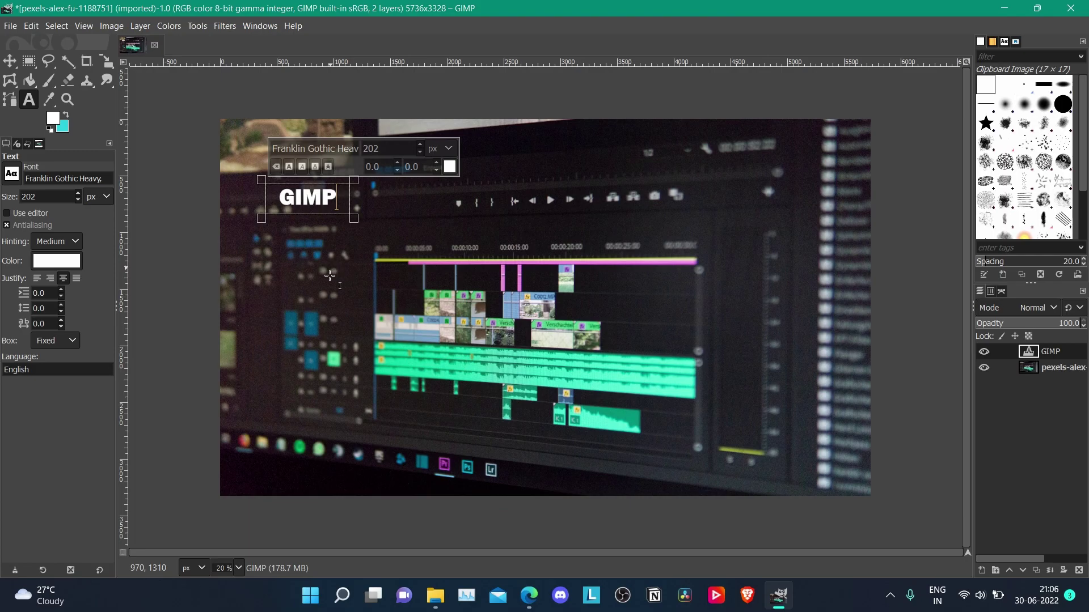
left_click(145, 244)
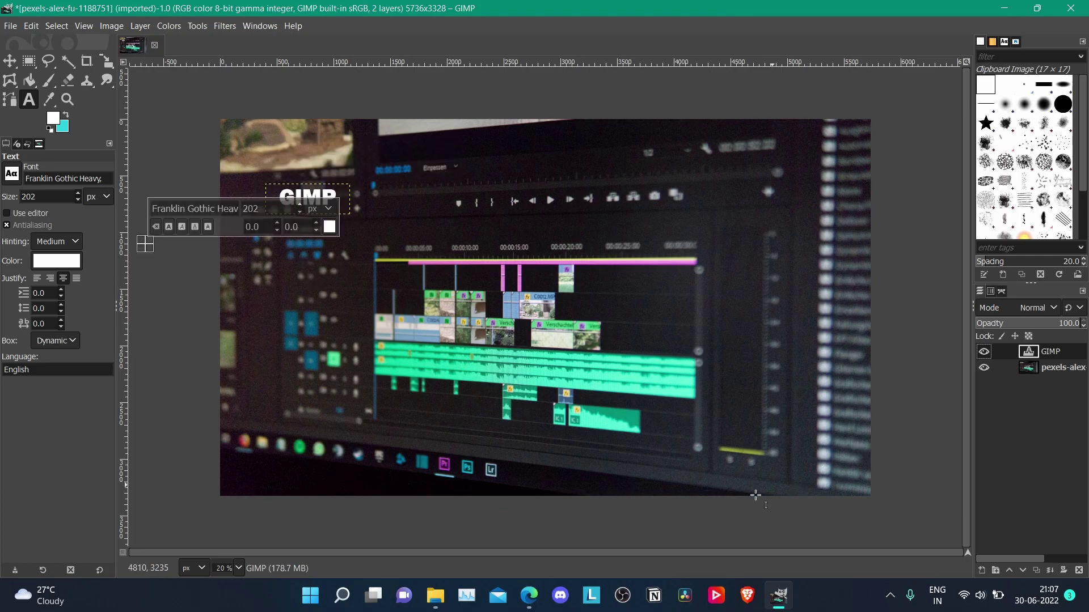
left_click(10, 60)
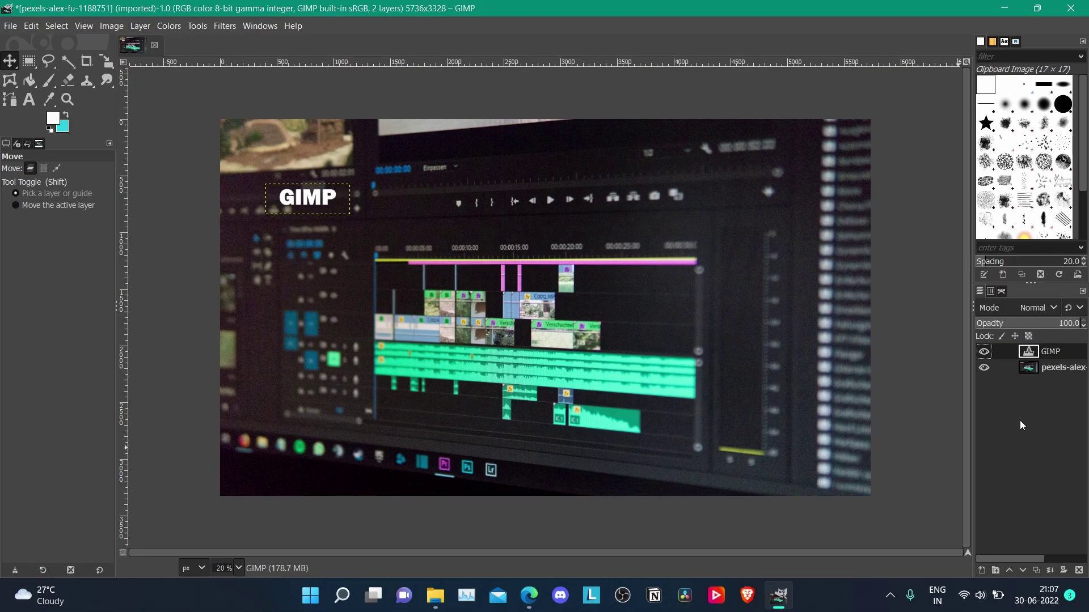
Step: Create a new transparent-filled layer above the GIMP text layer from the Layers panel
right_click(1013, 408)
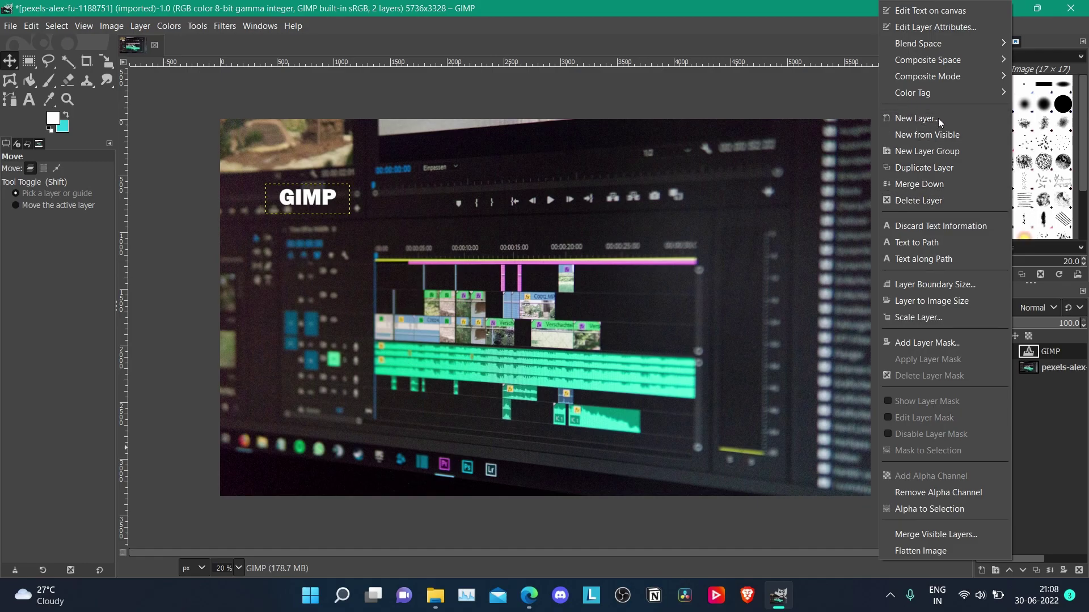
left_click(916, 118)
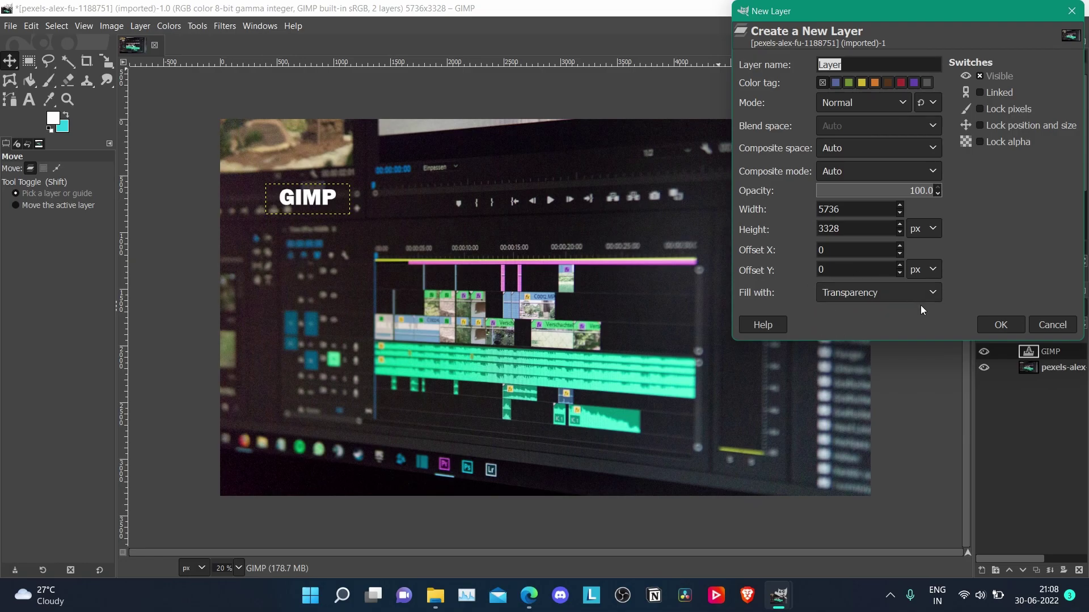
left_click(1002, 326)
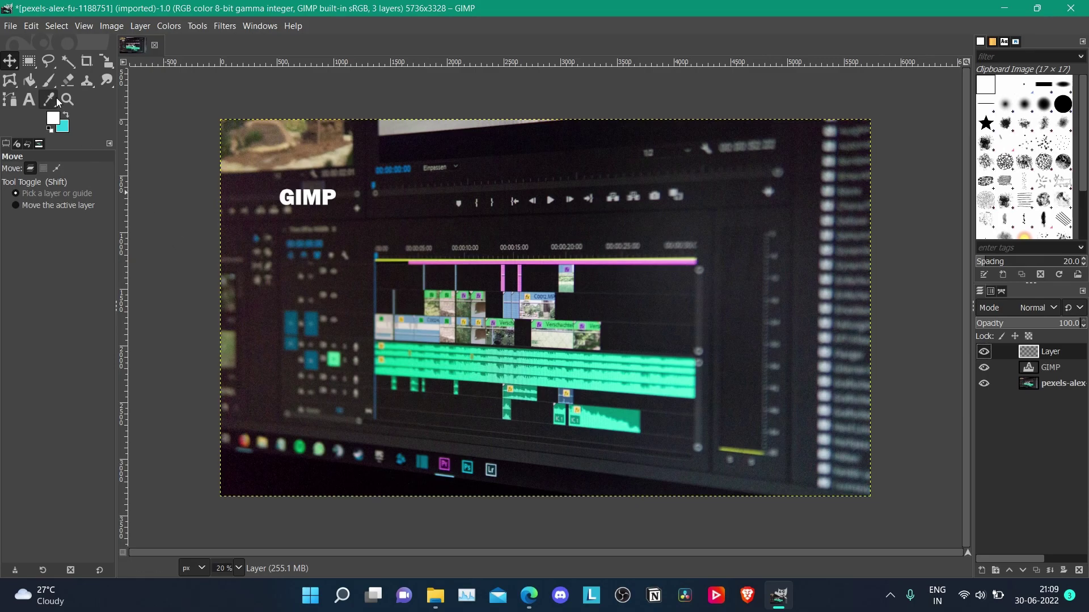
Step: Select a rectangle around the 'GIMP' text and set the background colour to dark blue 2b30ac
left_click(30, 61)
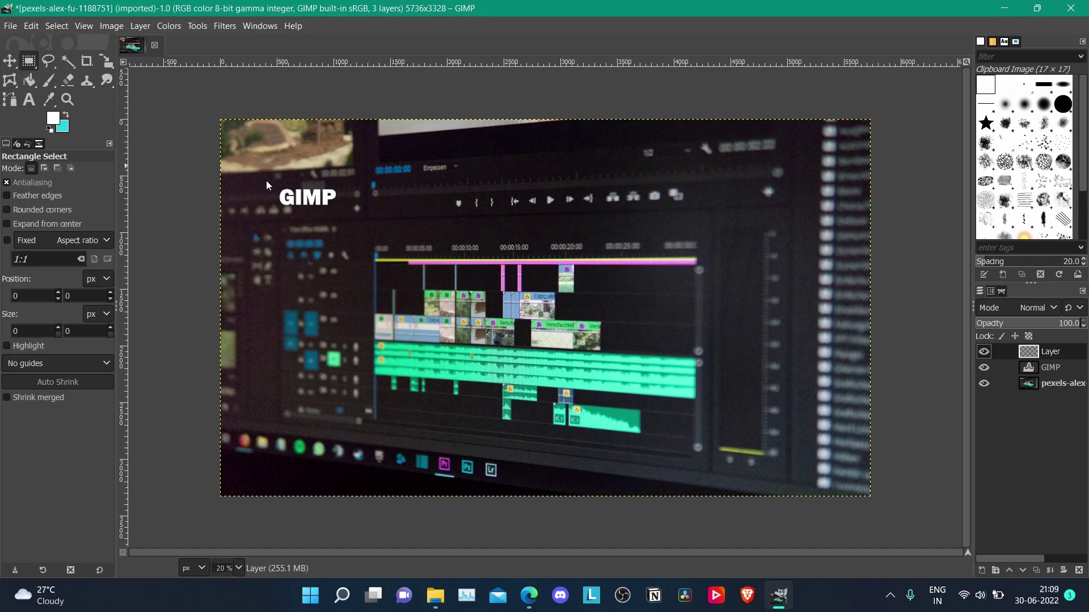
left_click_drag(269, 179, 357, 217)
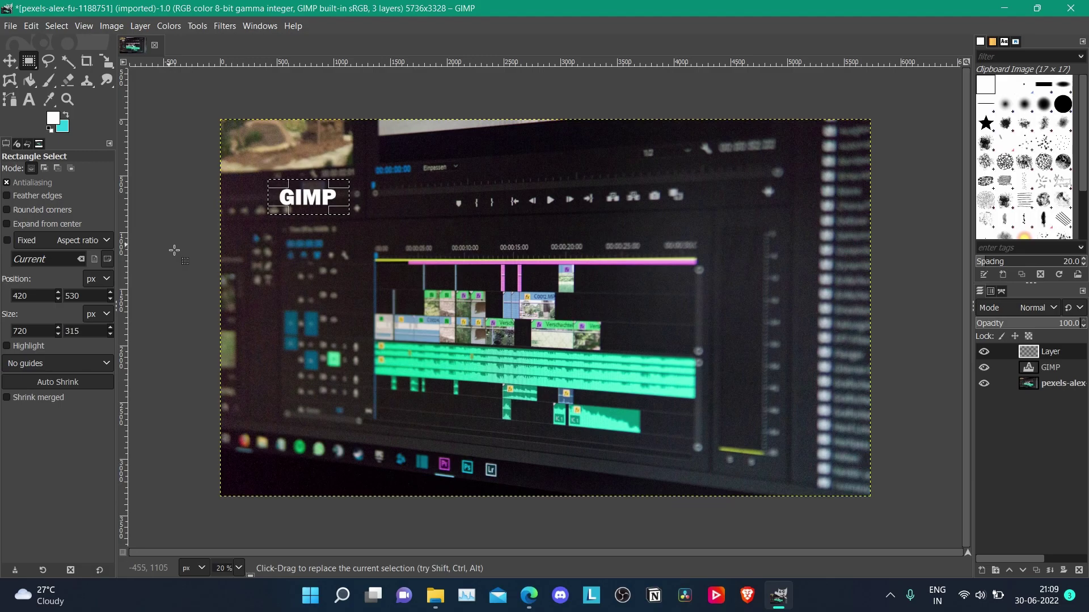
left_click(65, 127)
left_click(229, 252)
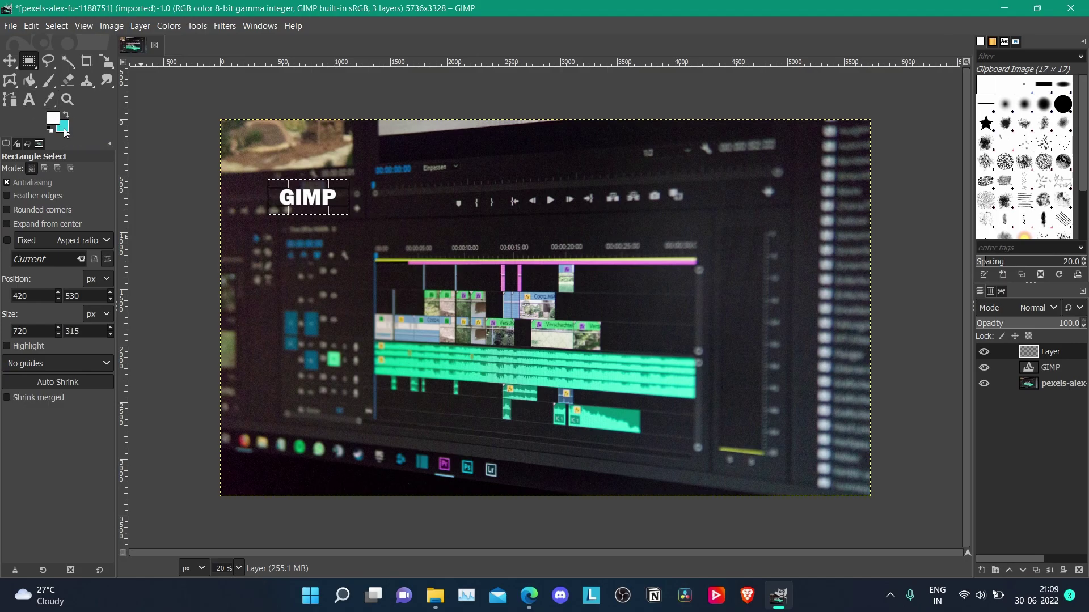
left_click(64, 129)
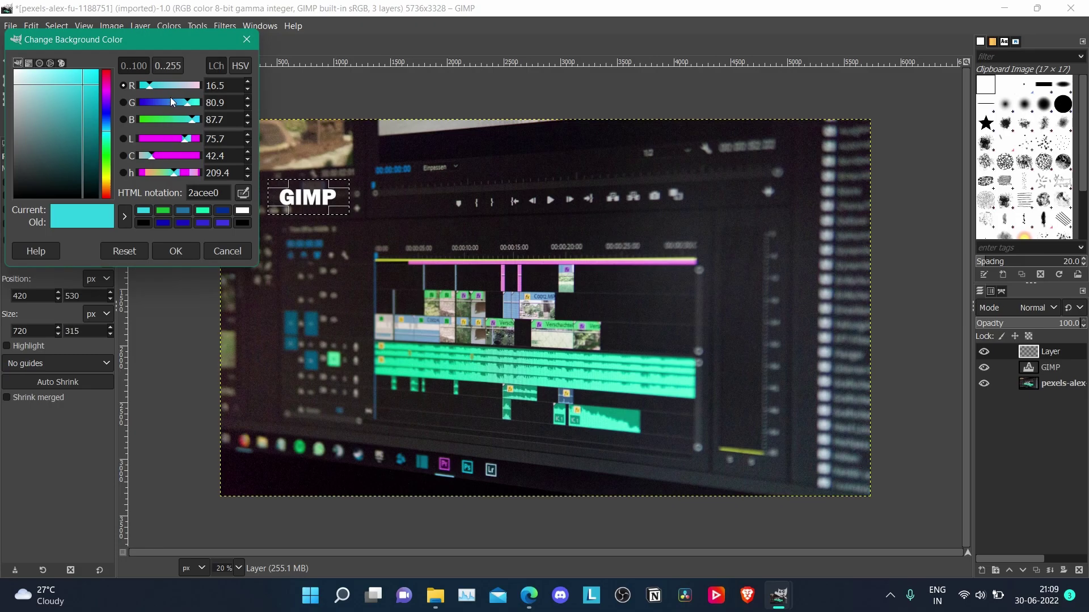
mouse_move(147, 86)
left_mouse_down()
mouse_move(163, 85)
mouse_move(165, 103)
left_mouse_up()
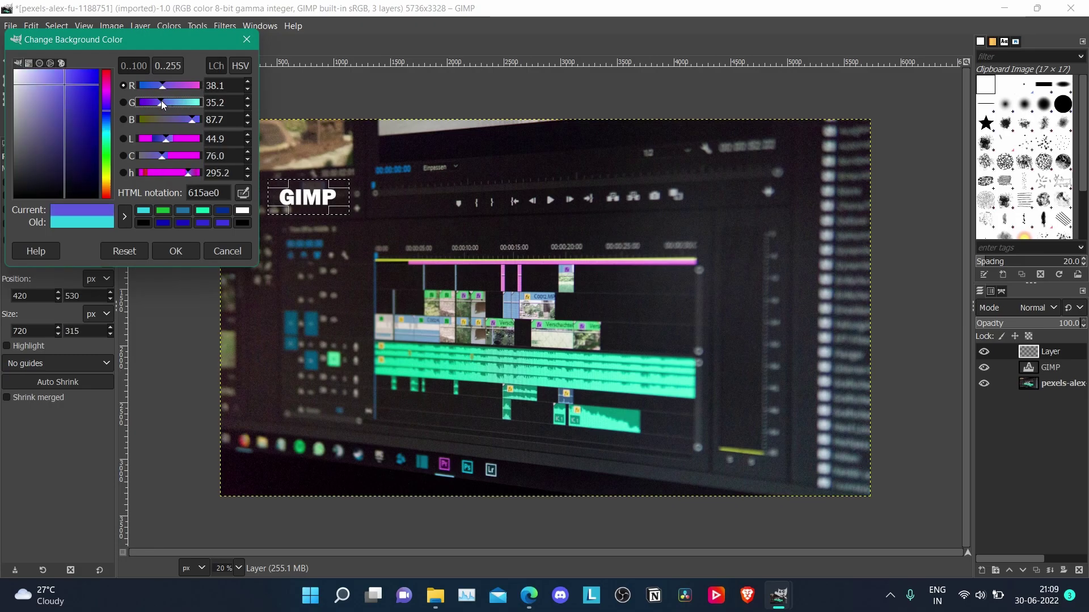
left_click_drag(66, 101, 77, 111)
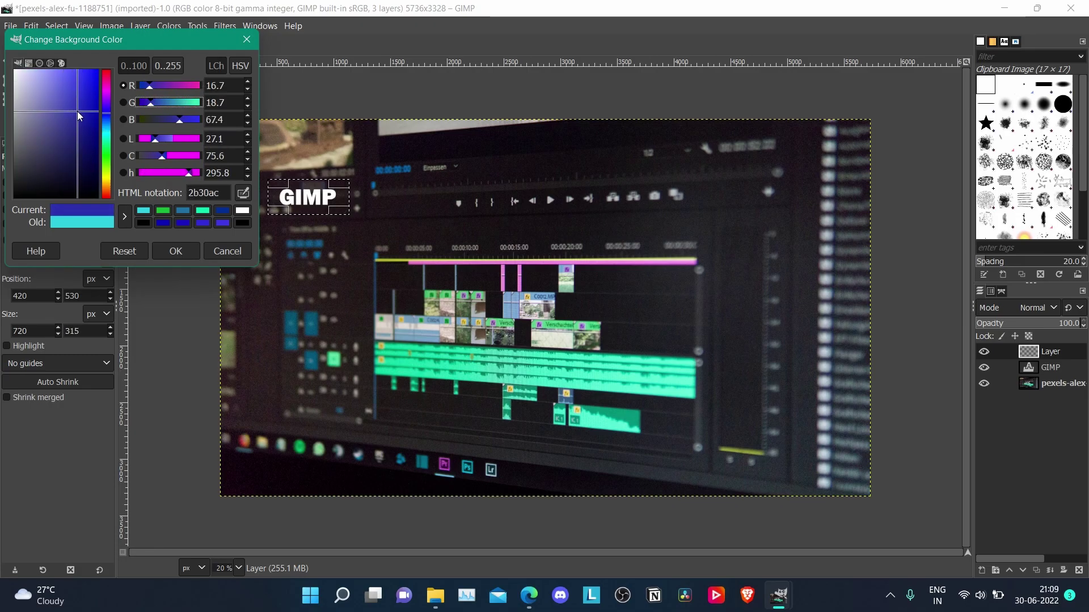
left_click(175, 250)
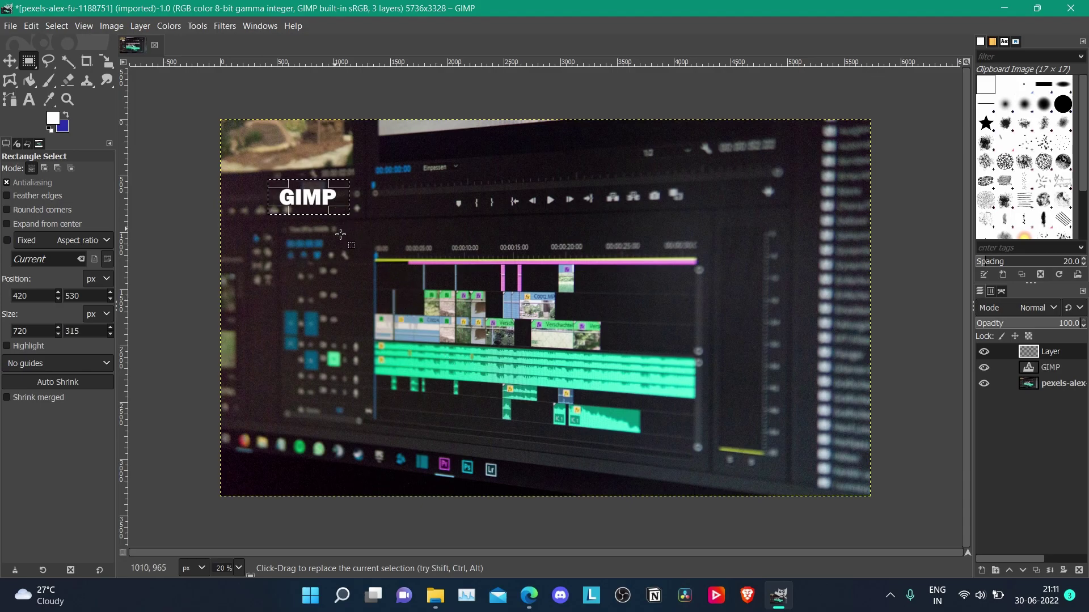
Step: Fill the selection with the dark blue background colour and raise the GIMP text layer above it
right_click(308, 186)
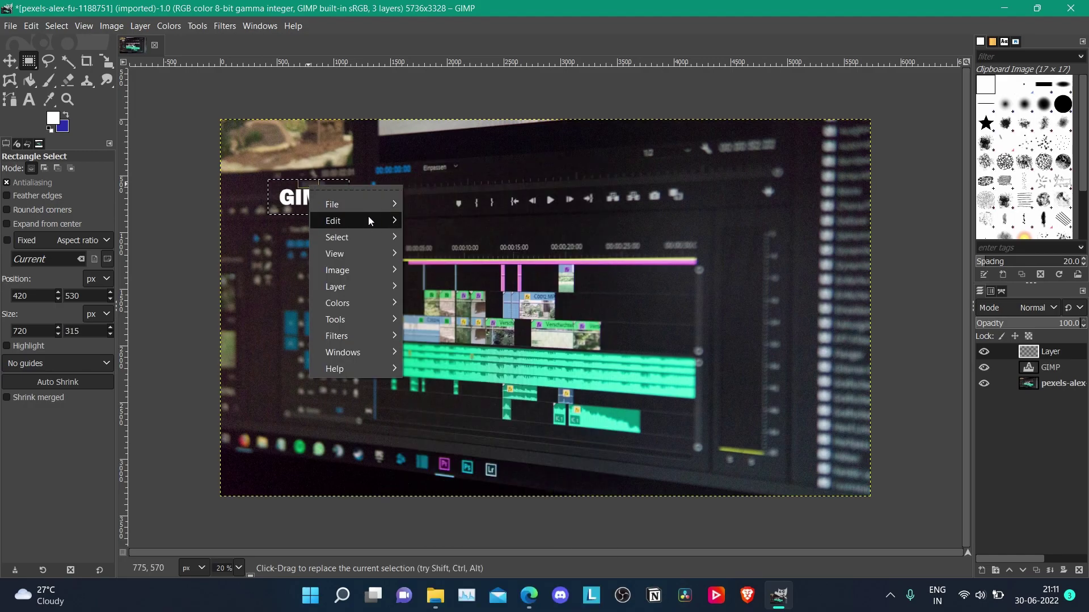
mouse_move(334, 221)
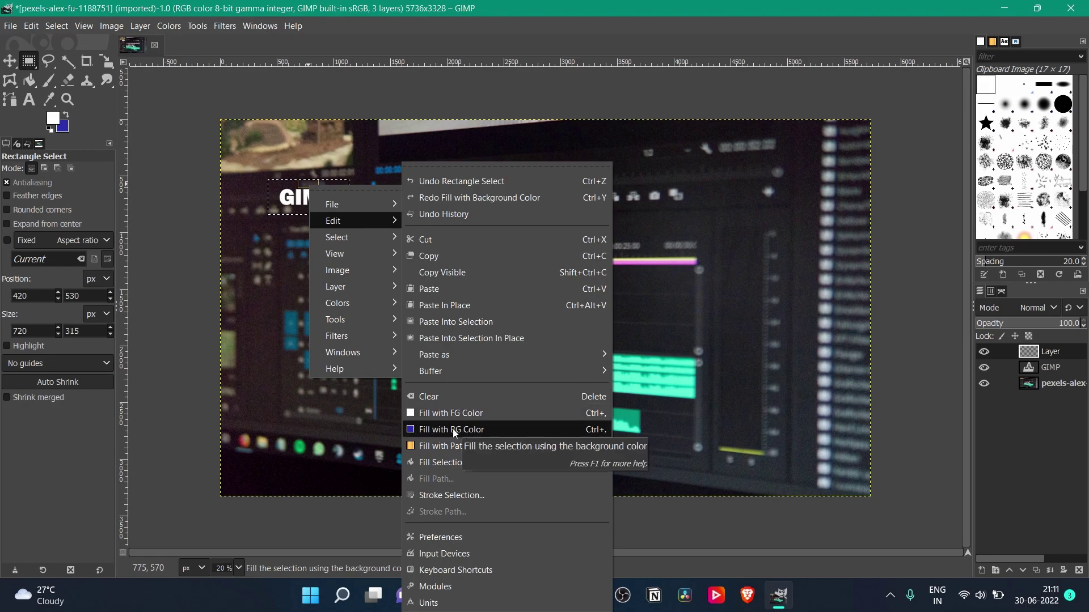
left_click(453, 428)
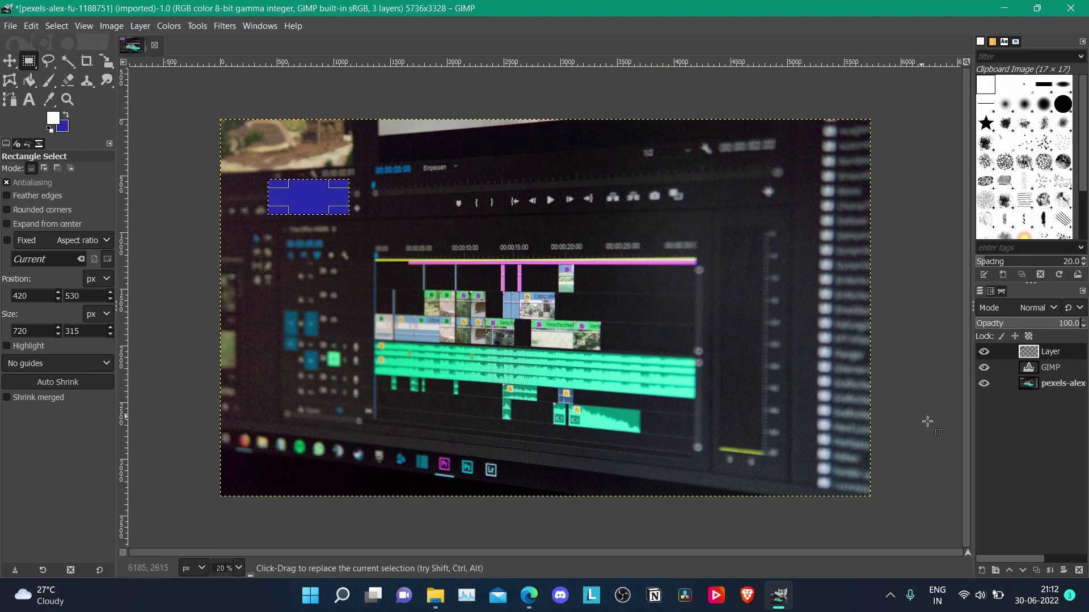
left_click(1052, 370)
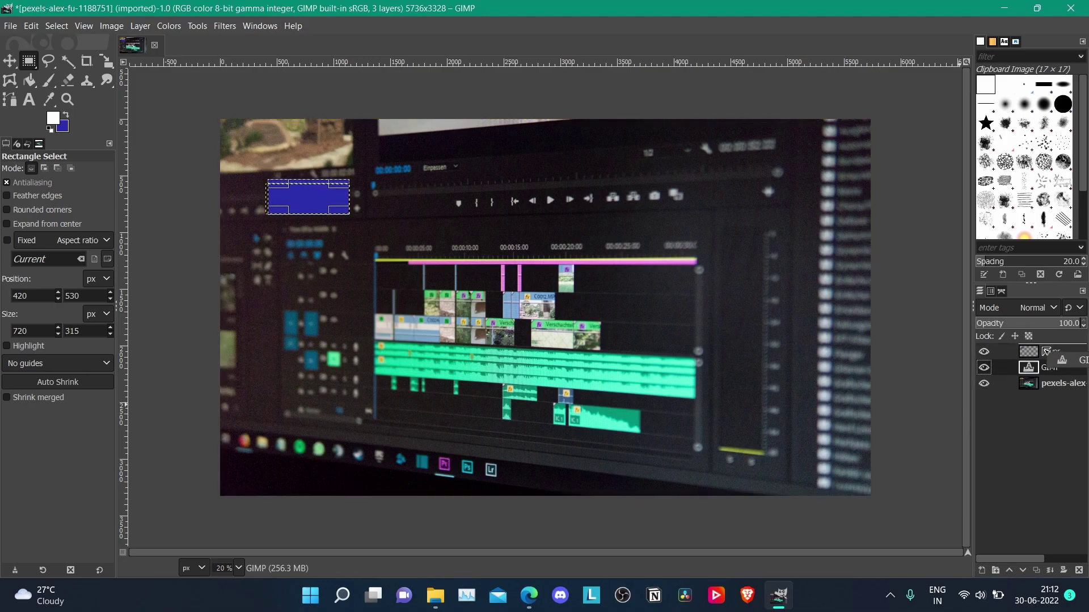
left_click_drag(1044, 369, 1044, 341)
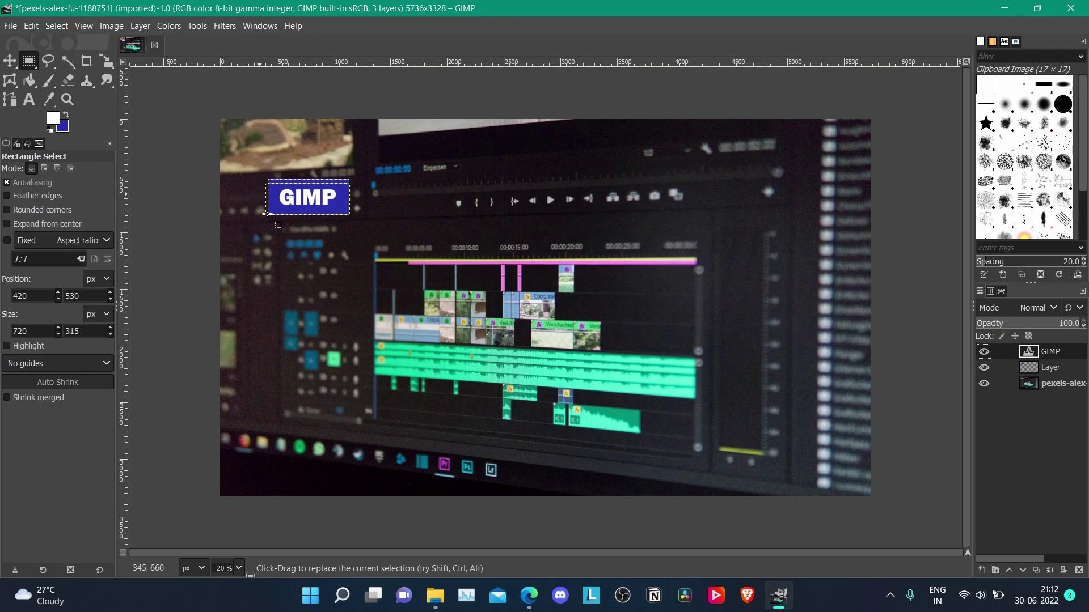
key("m")
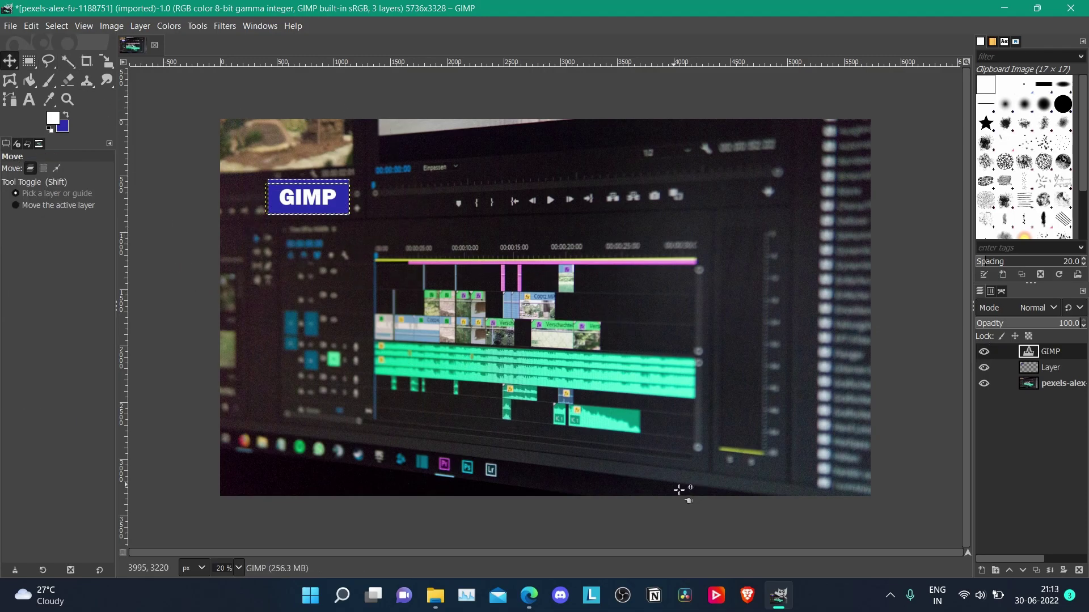